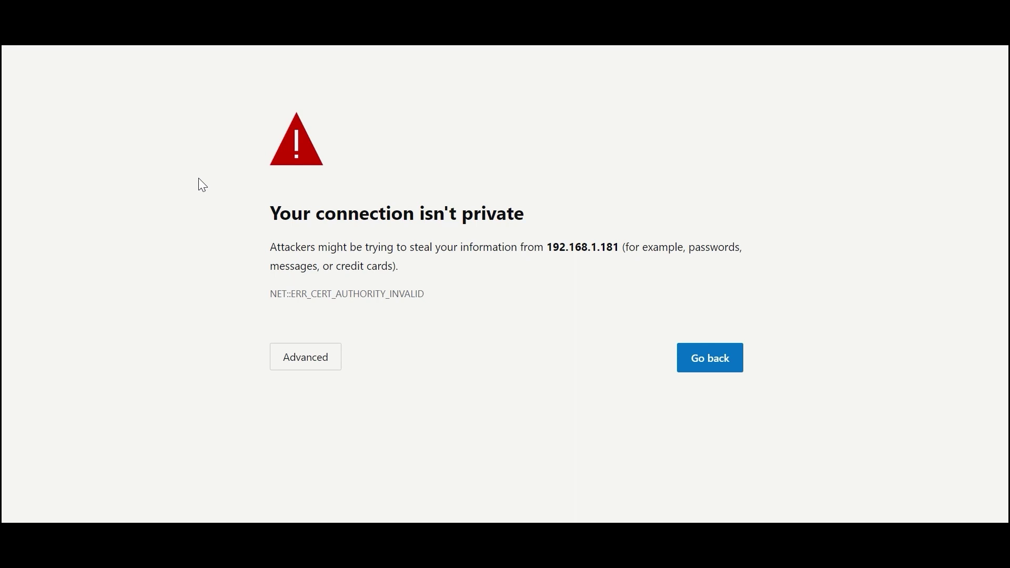
- Bypass Edge's certificate warning and proceed to 192.168.1.181 anyway
left_click(300, 362)
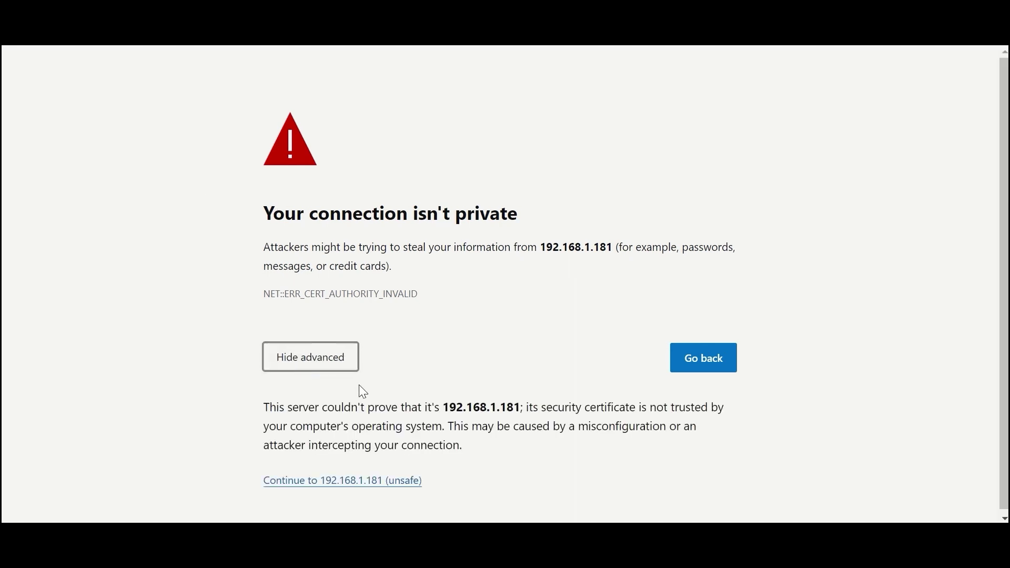
left_click(363, 490)
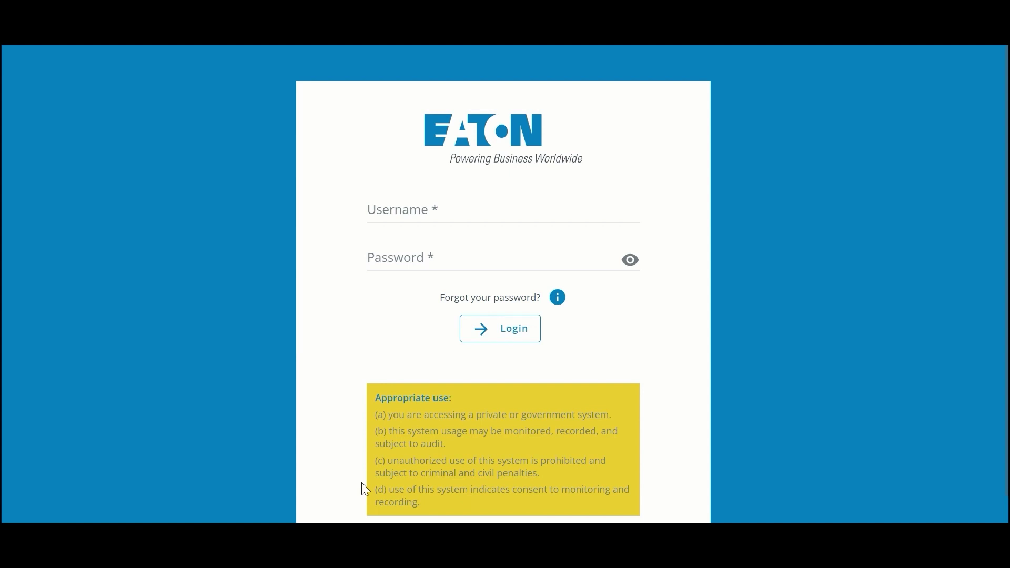
- Log in to the network card with the default administrator user name and password
left_click(437, 213)
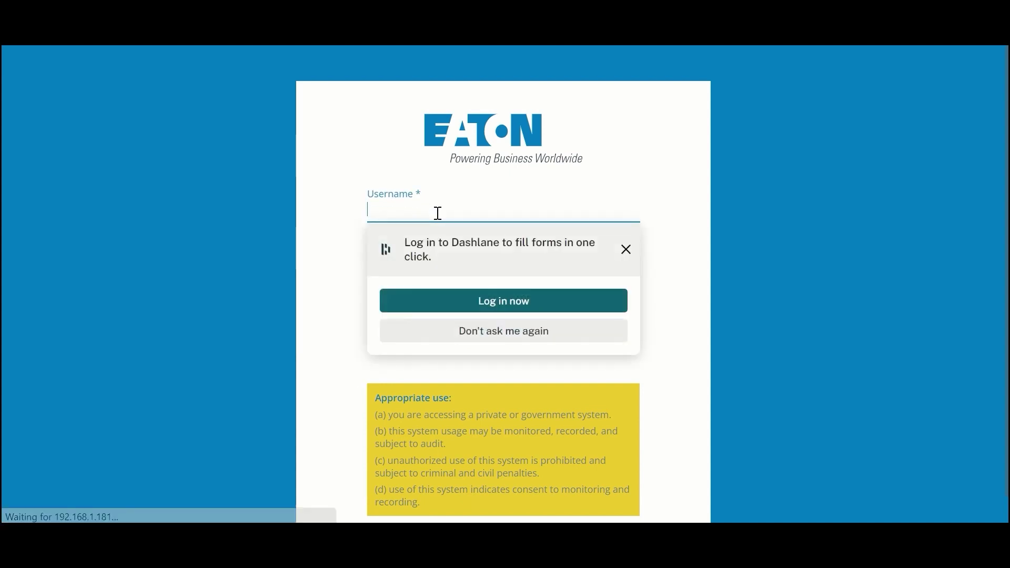
type("admin")
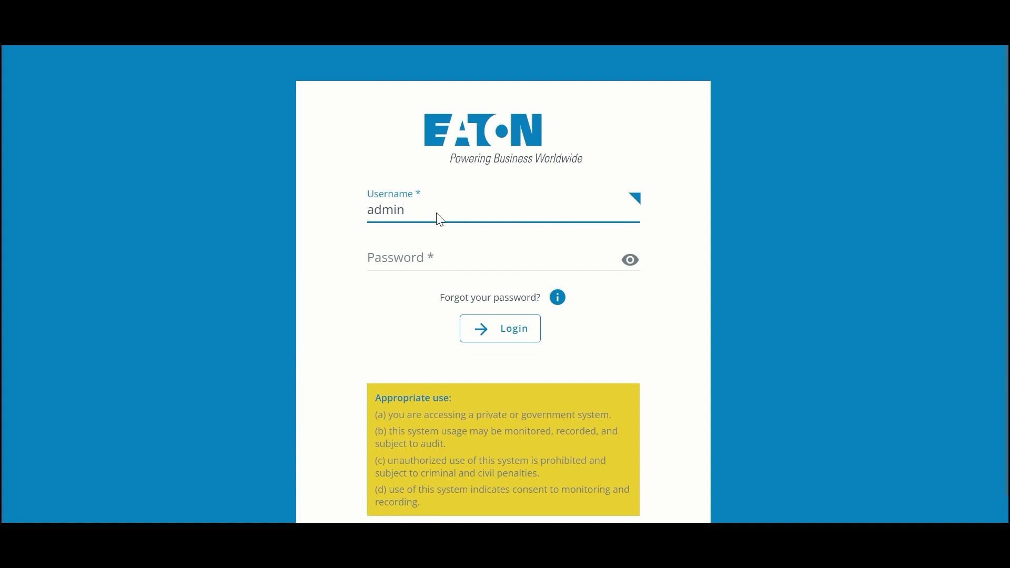
key("Tab")
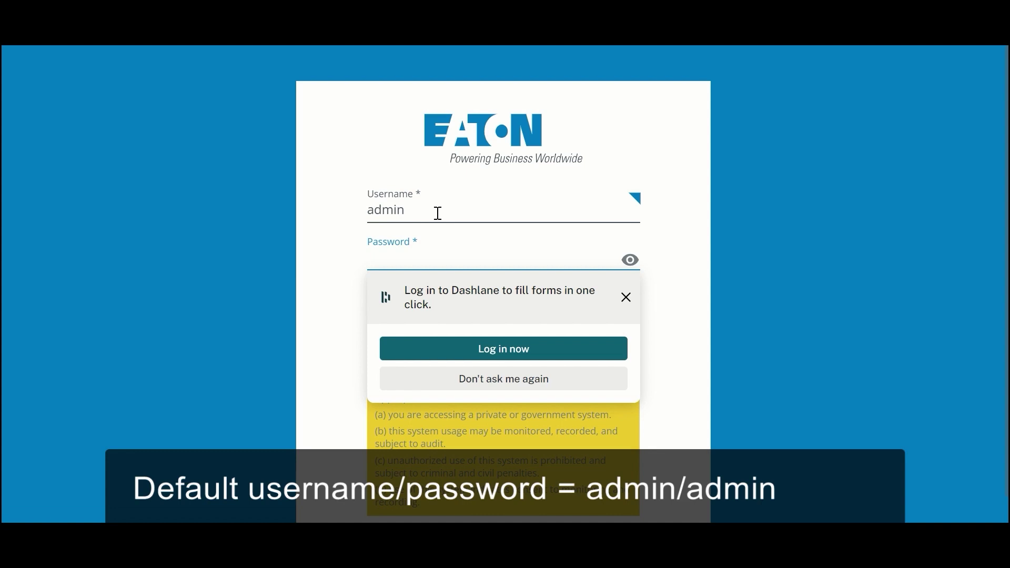
type("admin")
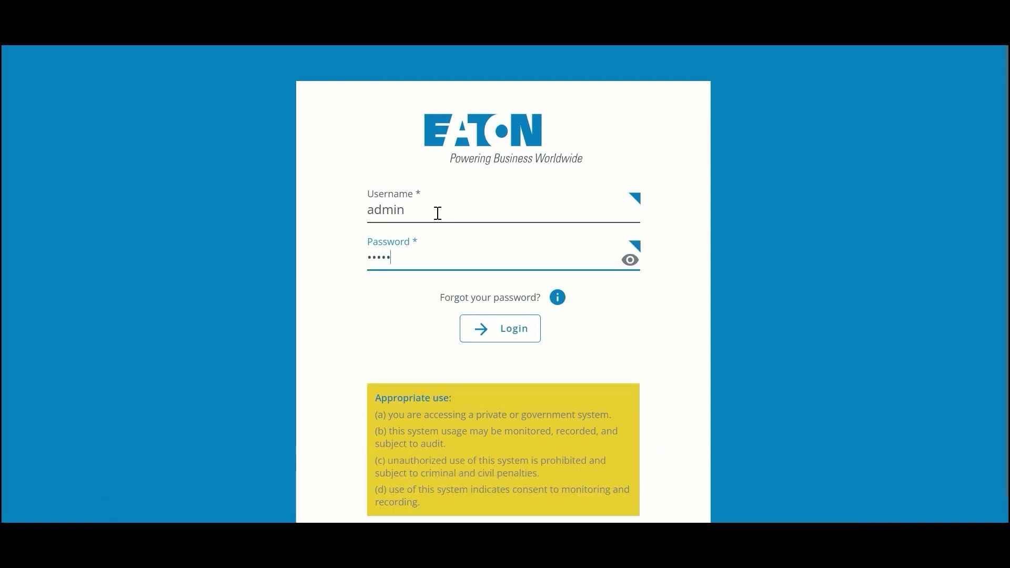
left_click(495, 337)
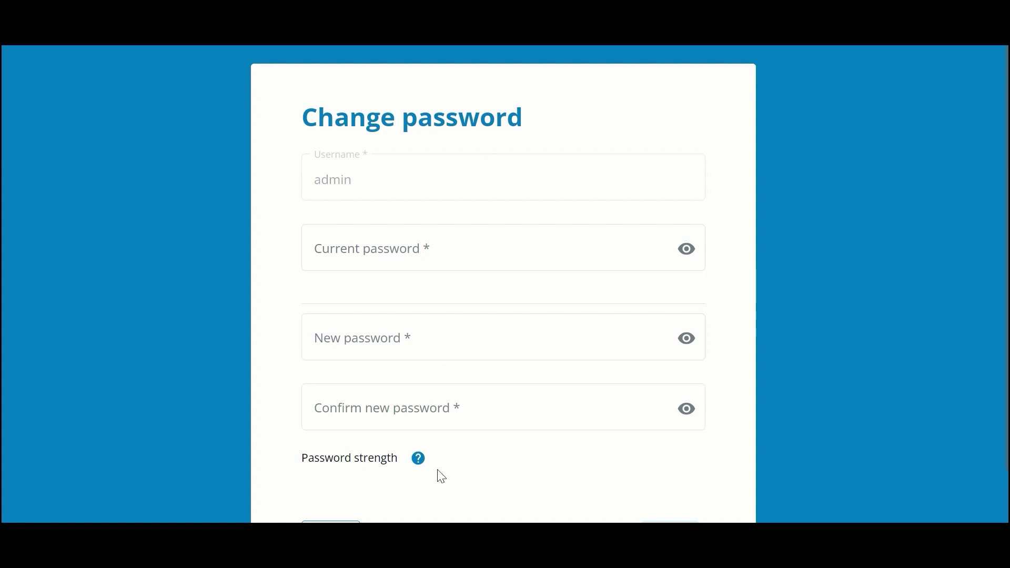
- Enter the current password, then the new password and its confirmation
mouse_move(395, 459)
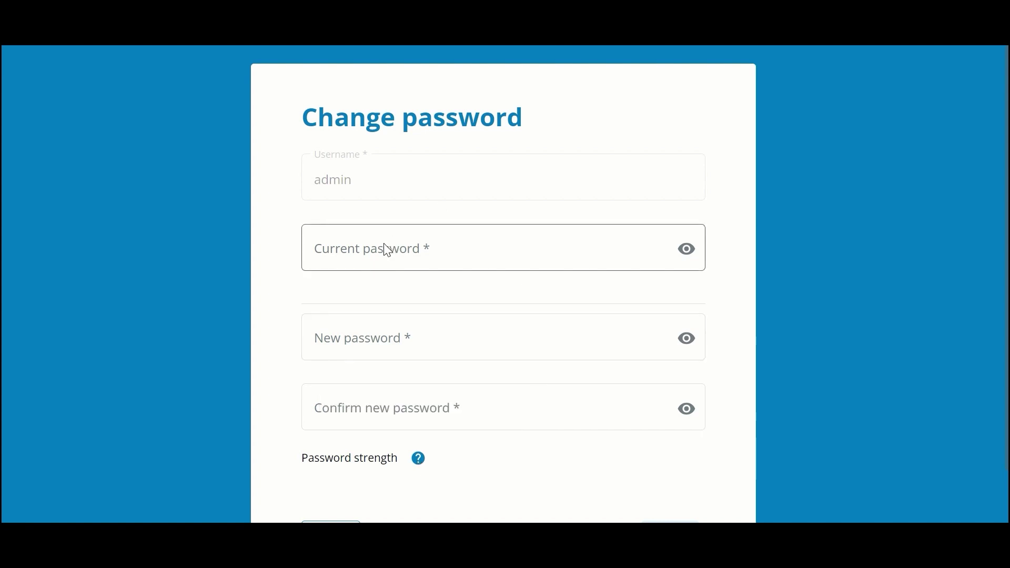
left_click(402, 255)
type("admin")
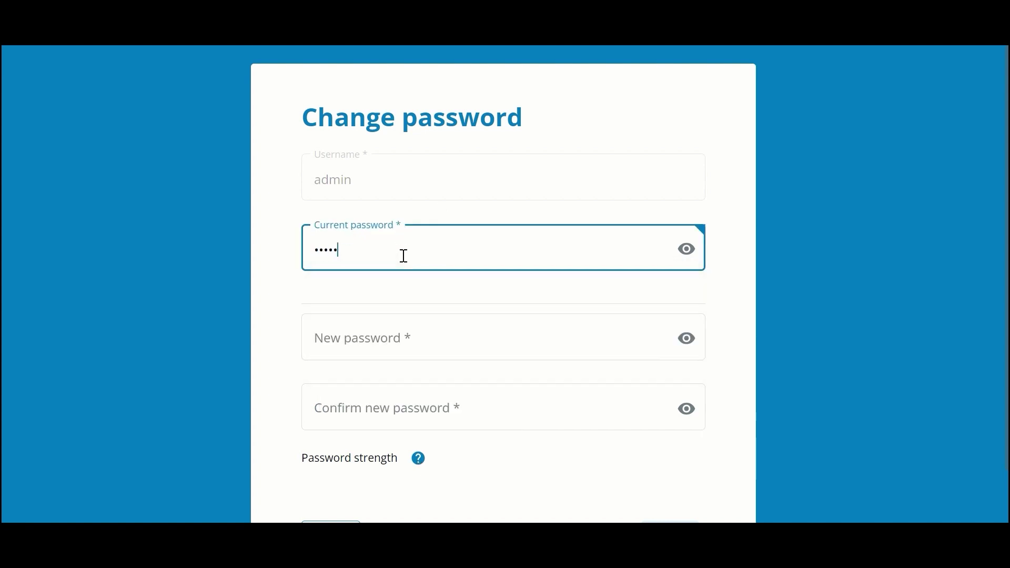
key("Tab")
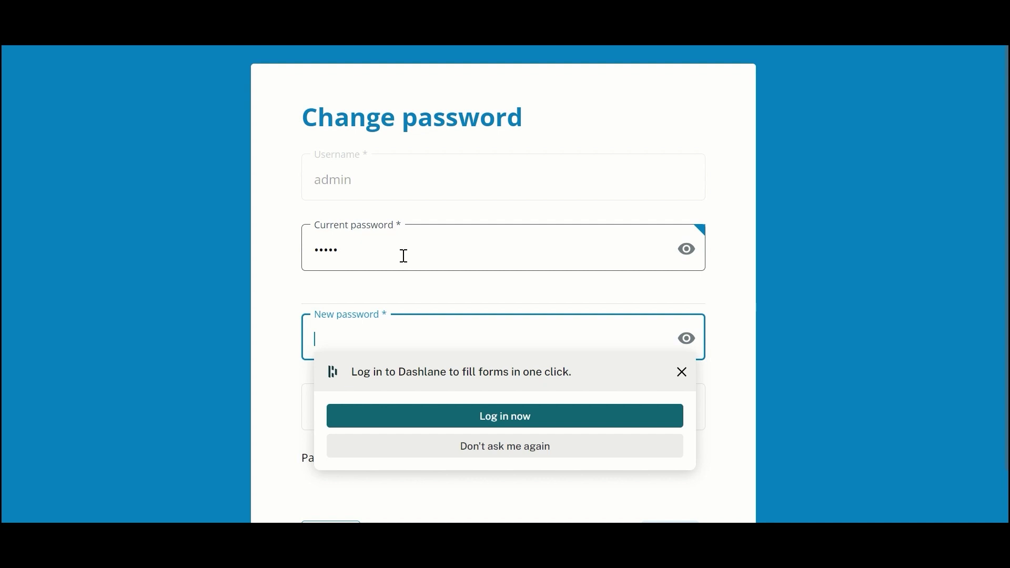
type("password")
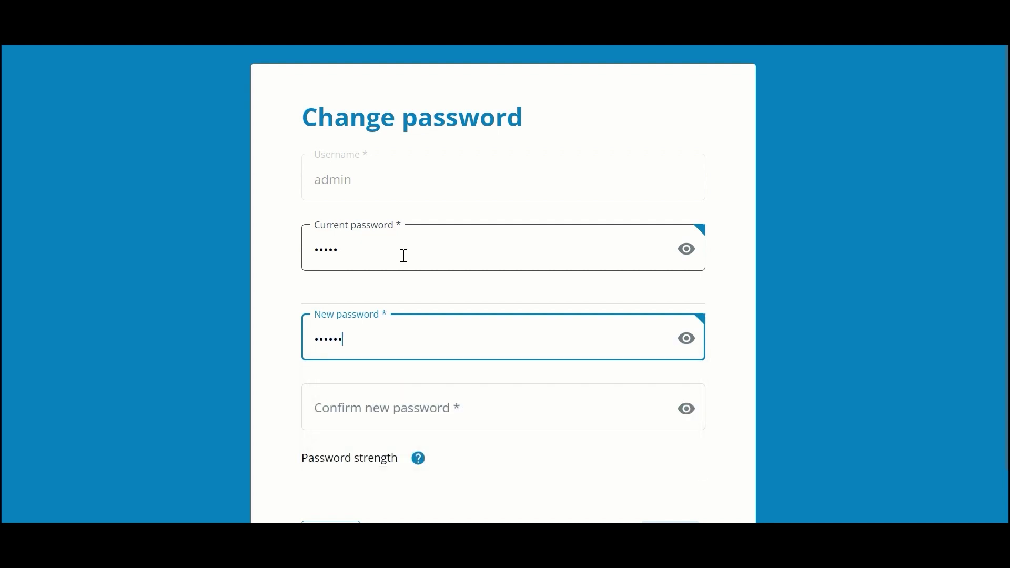
type("12")
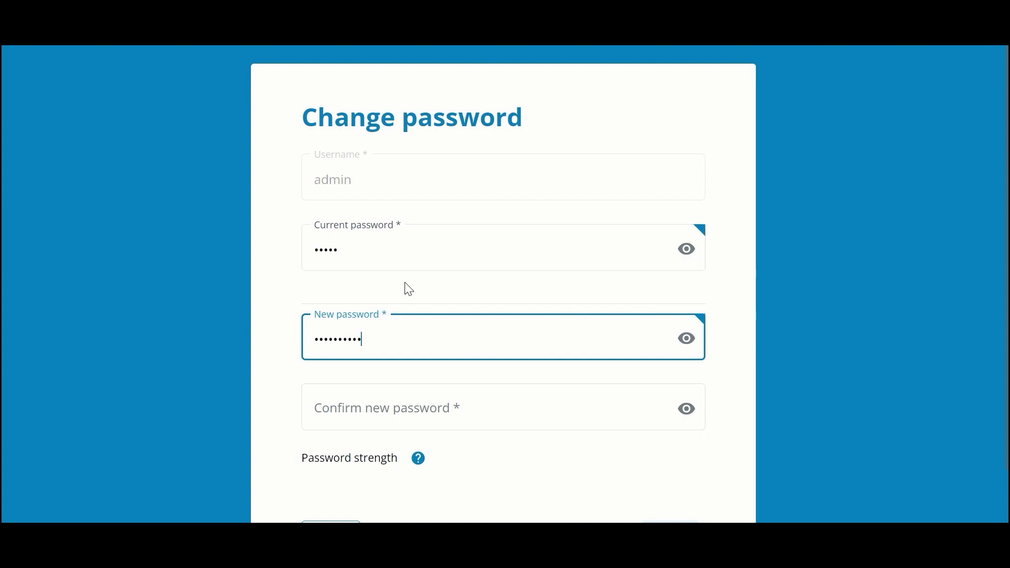
left_click(401, 409)
type("admin1234")
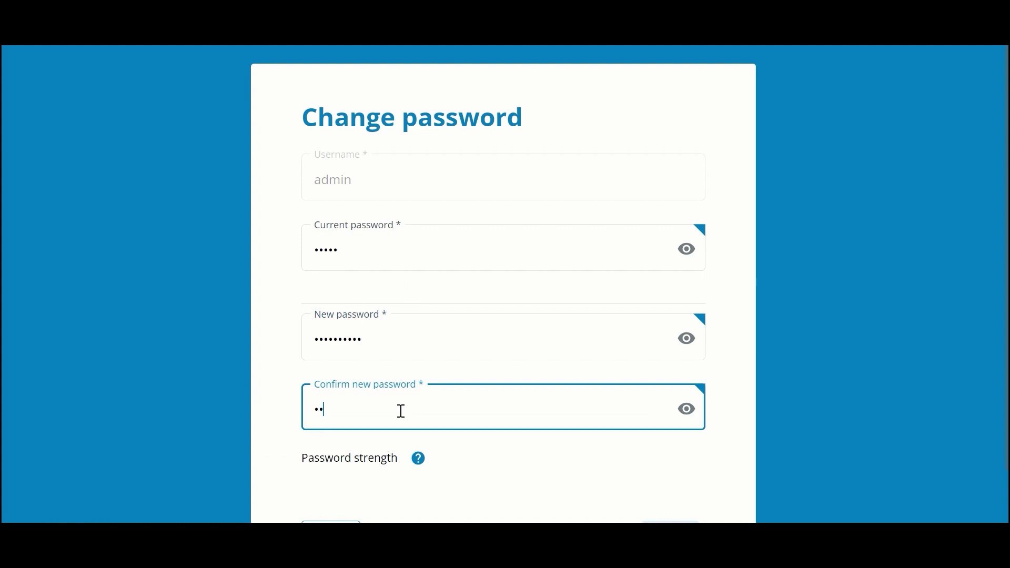
type("5")
- Submit the password change, agree to all license terms, and continue to the dashboard
left_click(673, 522)
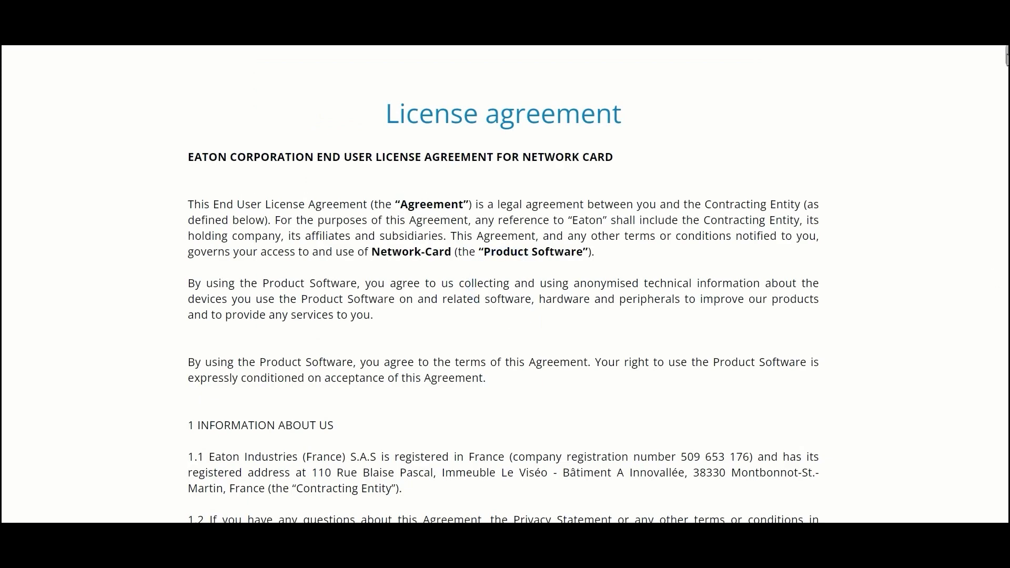
left_click_drag(1006, 59, 1006, 518)
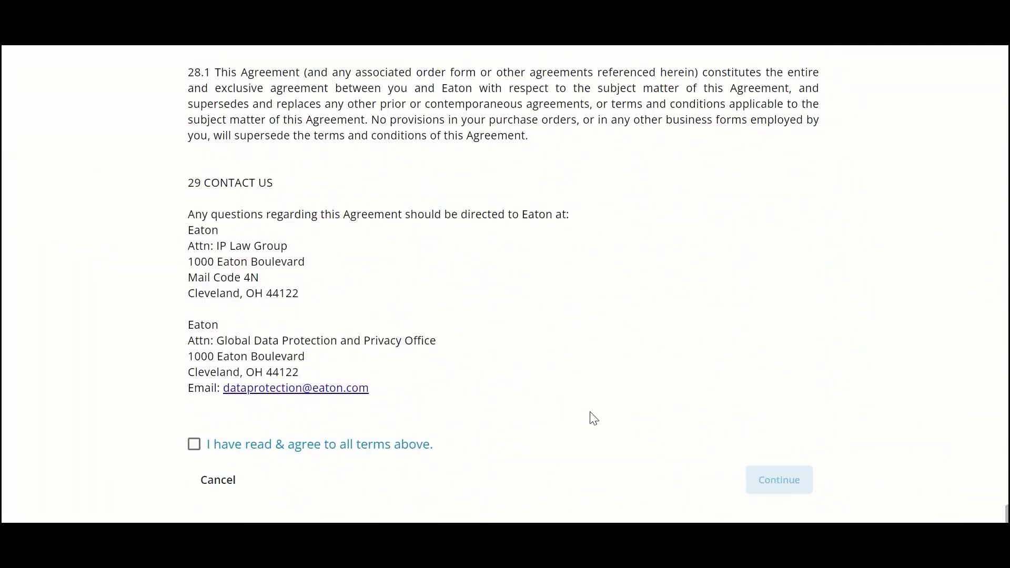
left_click(195, 451)
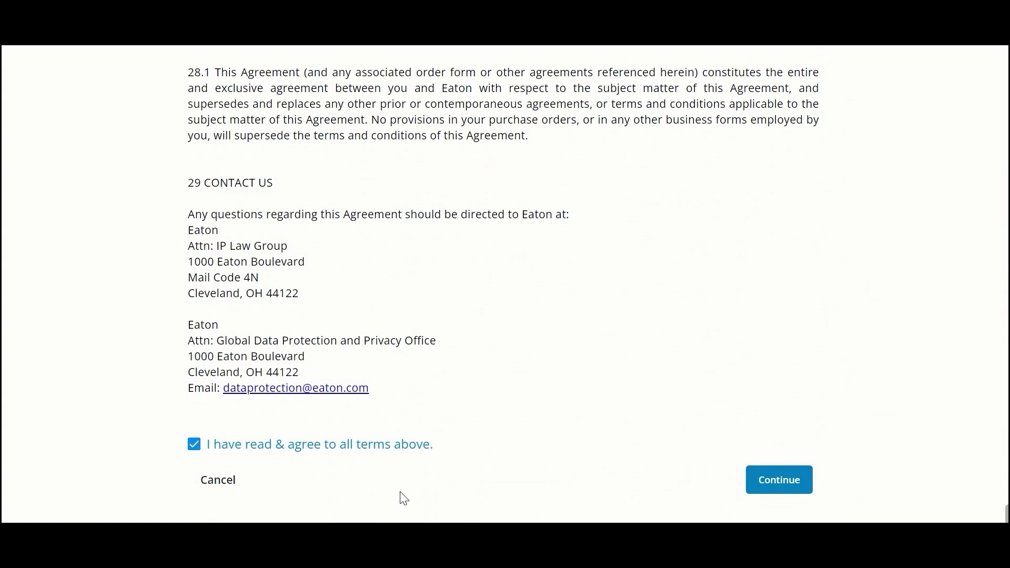
left_click(766, 492)
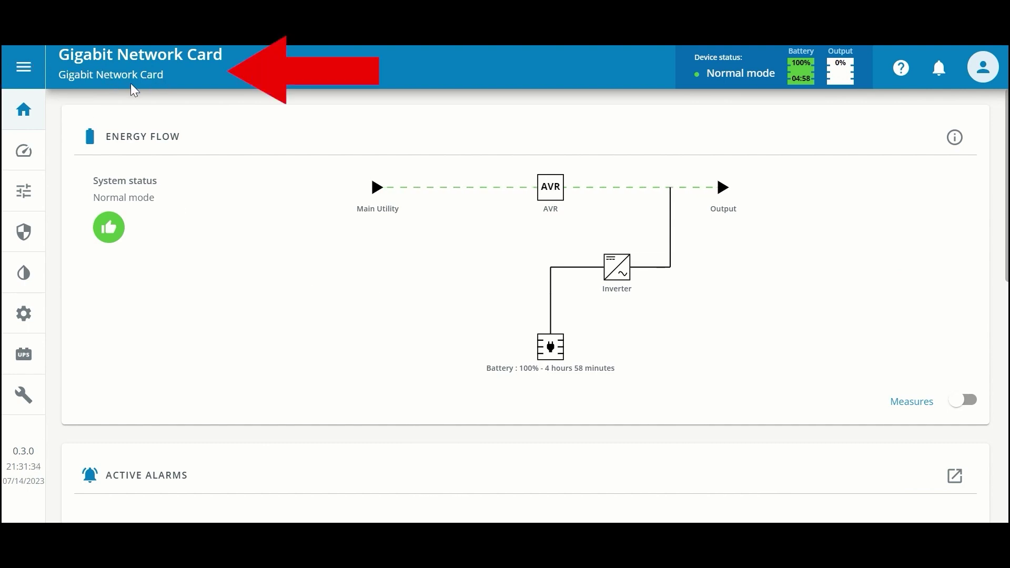
left_click(22, 68)
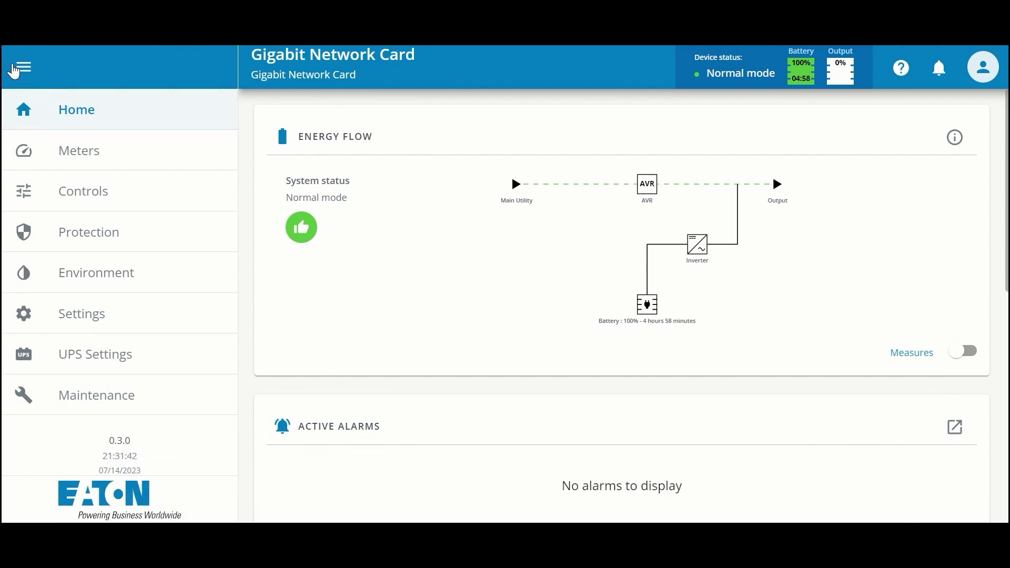
left_click(16, 68)
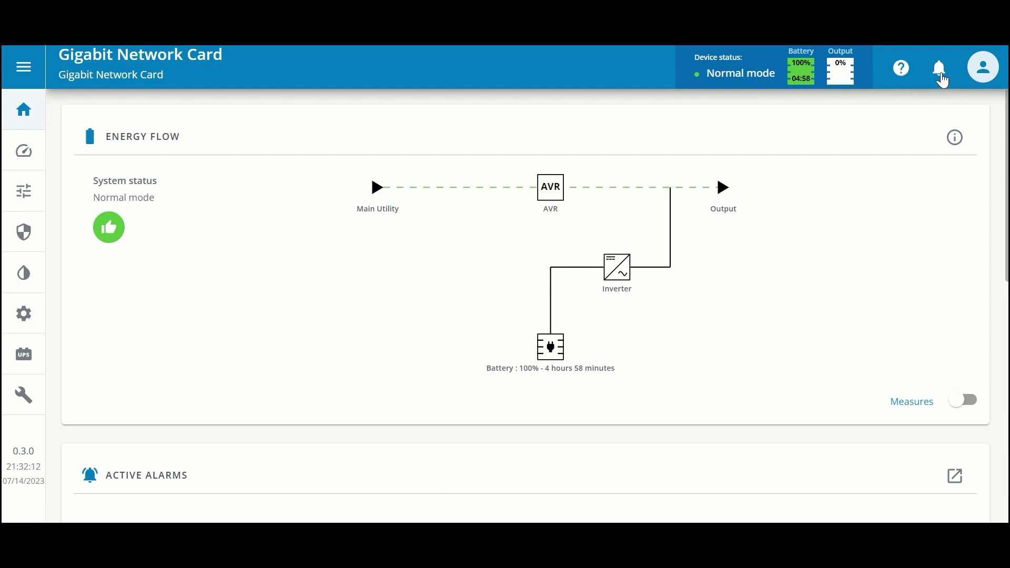
left_click(984, 68)
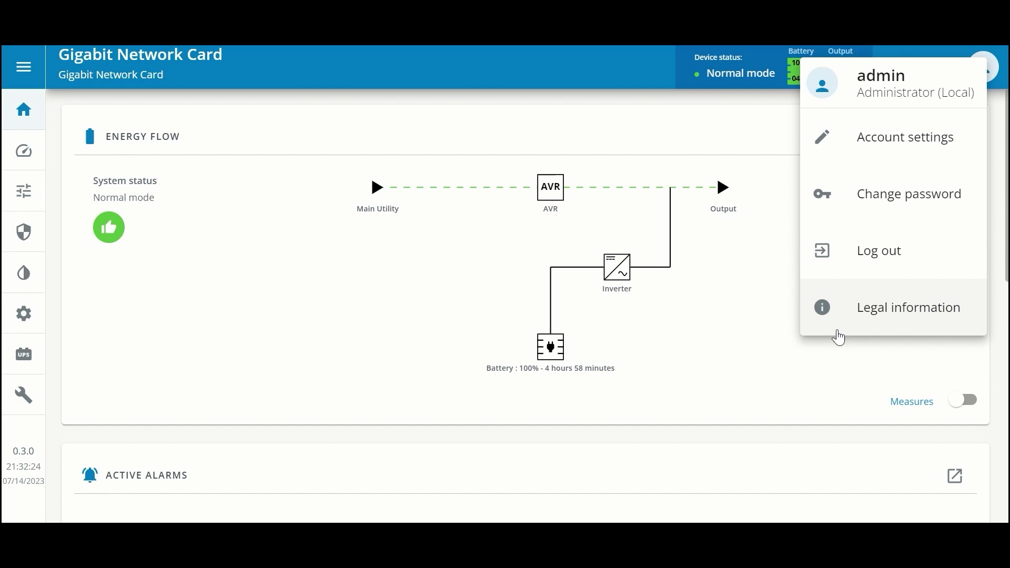
left_click(717, 345)
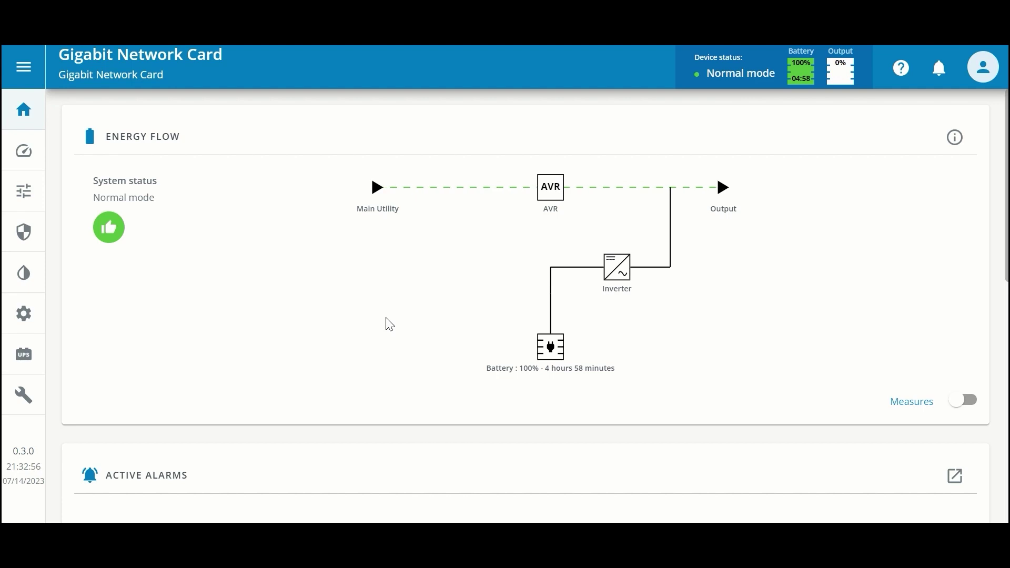
left_click(969, 403)
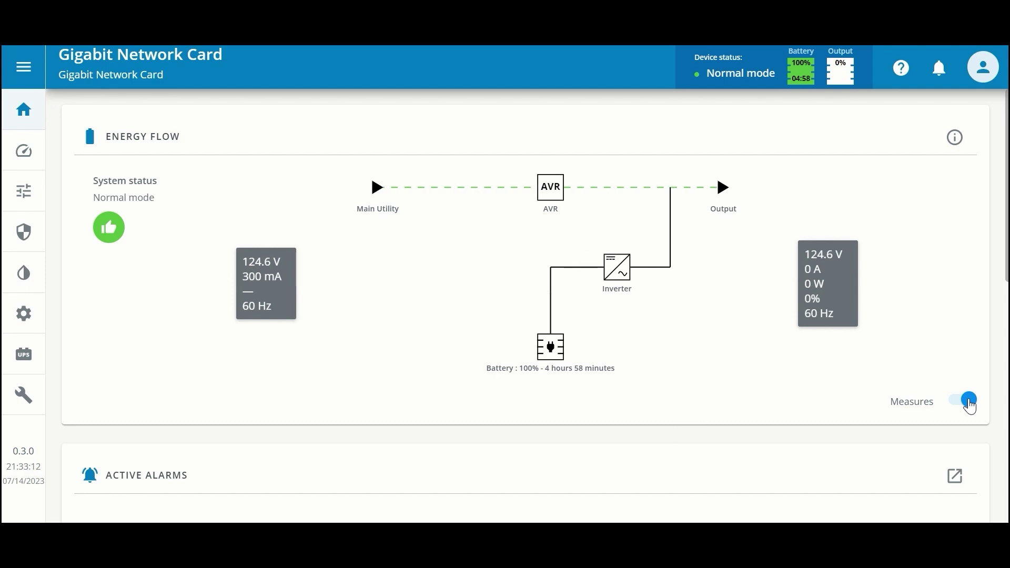
left_click(955, 139)
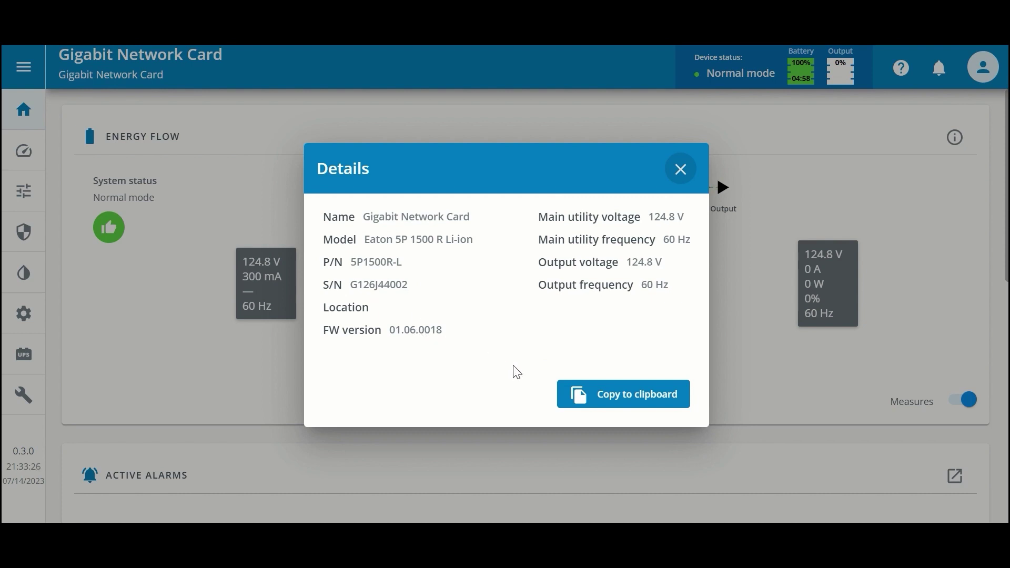
left_click(680, 170)
scroll(998, 149, "down", 3)
scroll(526, 305, "down", 3)
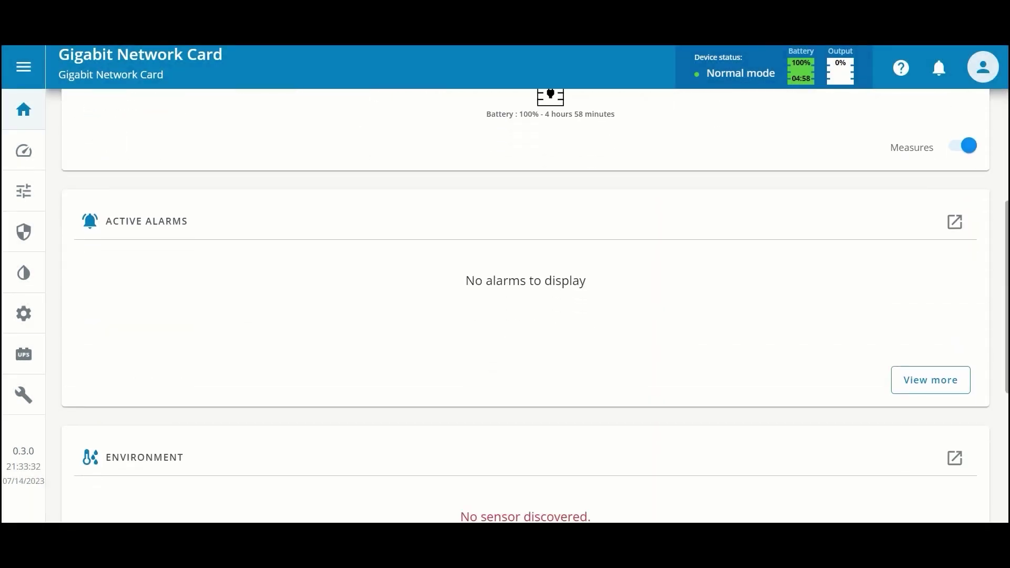
scroll(526, 305, "down", 2)
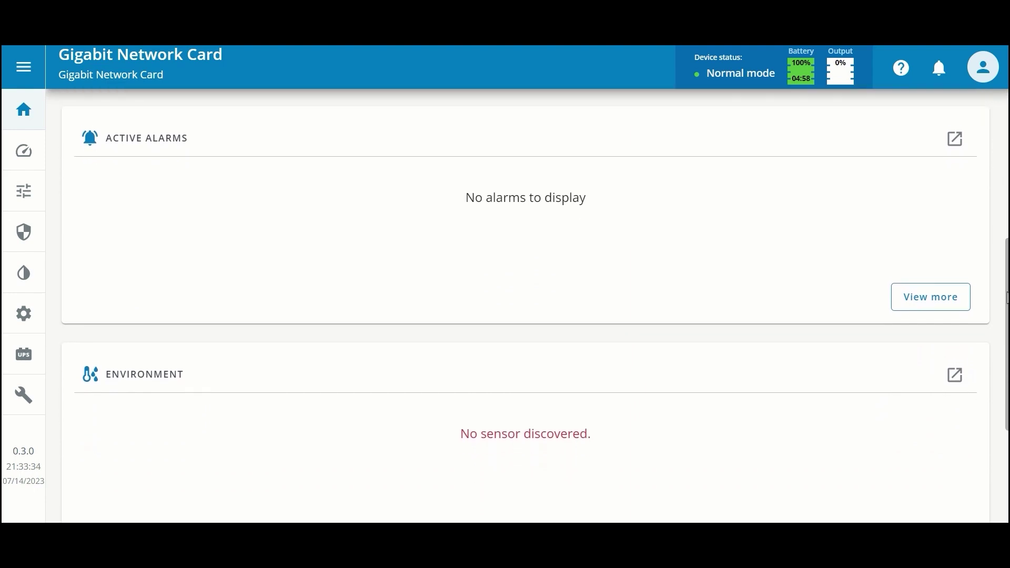
scroll(526, 305, "up", 1)
scroll(526, 305, "up", 1)
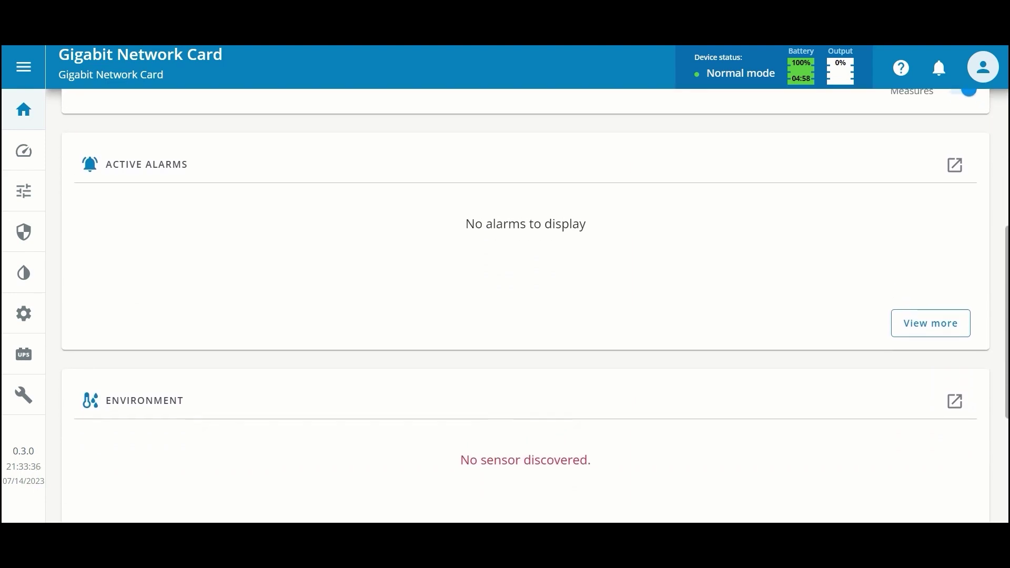
scroll(526, 306, "down", 1)
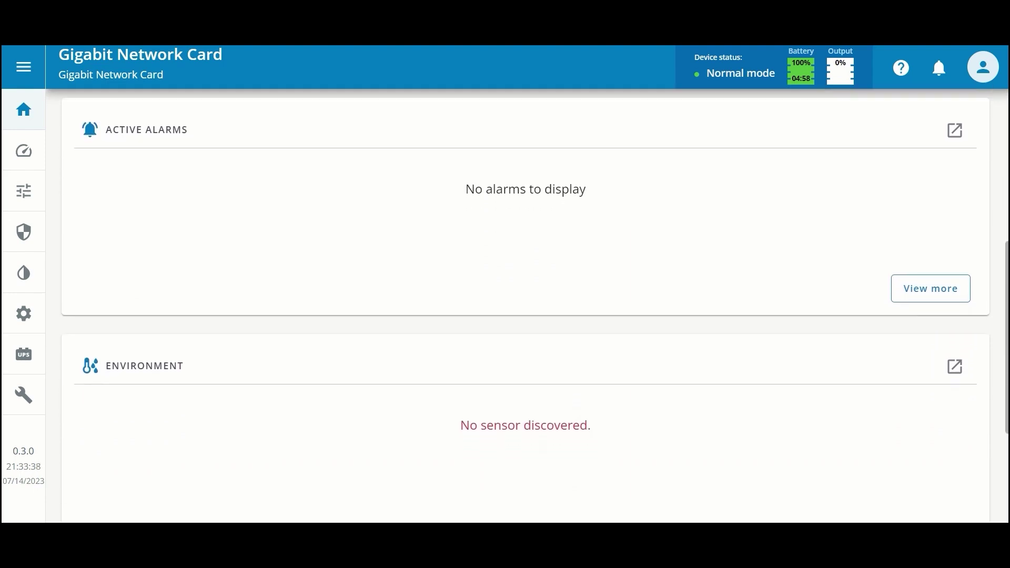
scroll(527, 306, "down", 2)
scroll(526, 305, "down", 2)
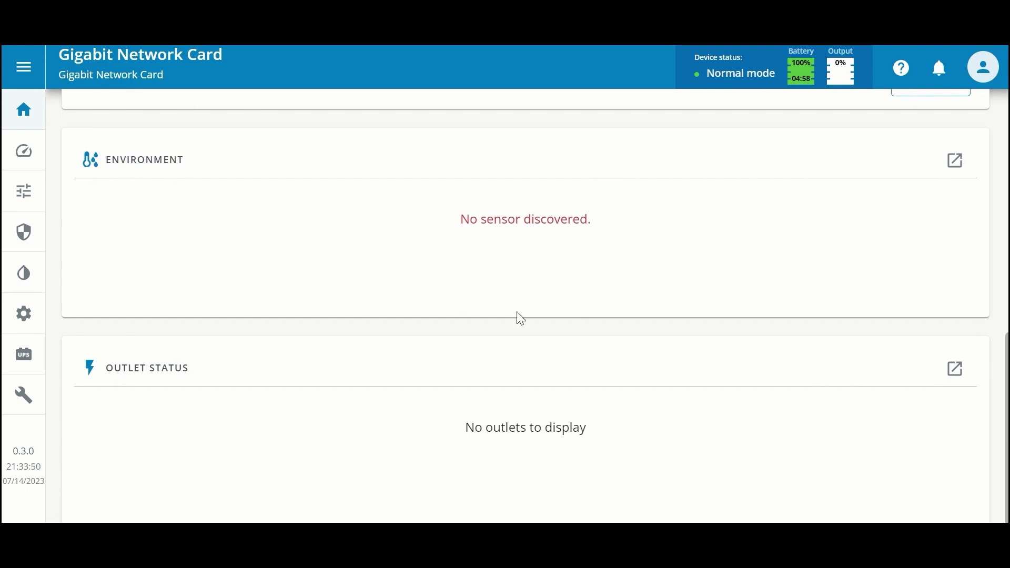
left_click_drag(1008, 466, 1004, 219)
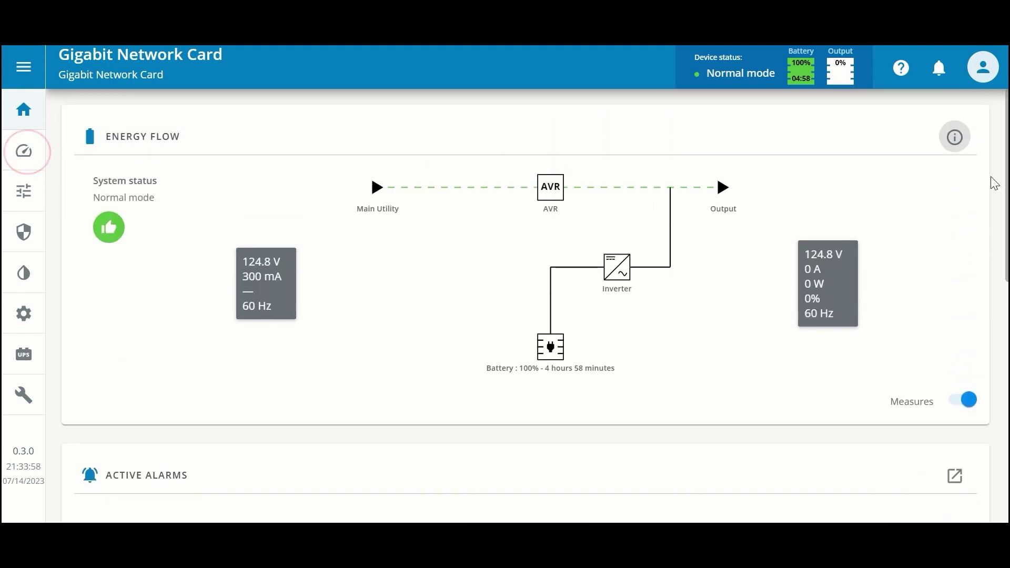
- Open the Meters page to see utility current, voltage and frequency readings
left_click(22, 161)
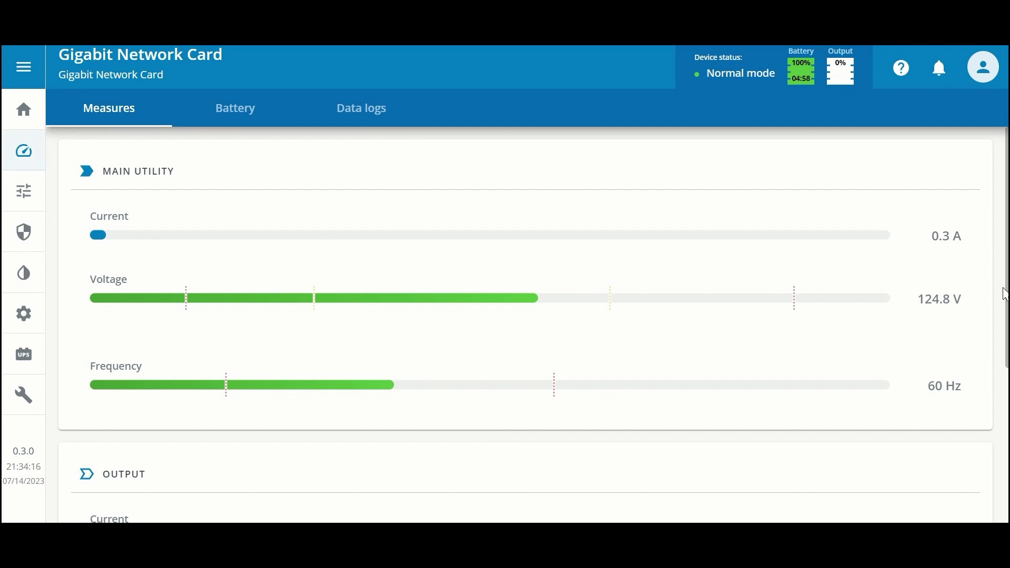
mouse_move(1005, 294)
left_mouse_down()
mouse_move(1005, 450)
mouse_move(992, 290)
left_mouse_up()
- Check battery status and Battery Health, then view the 60-second Data logs settings
left_click(235, 120)
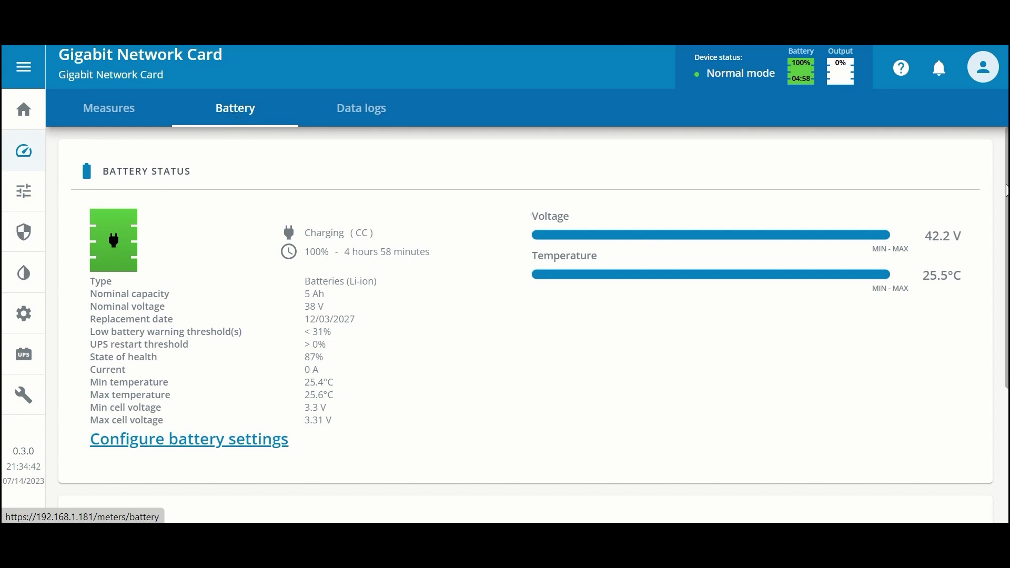
scroll(1006, 191, "down", 4)
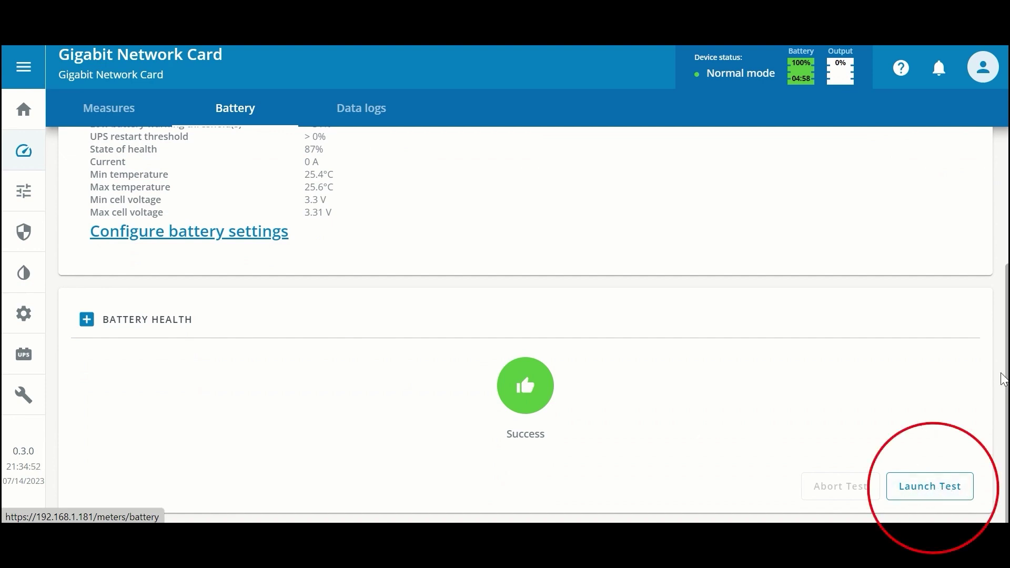
left_click(355, 117)
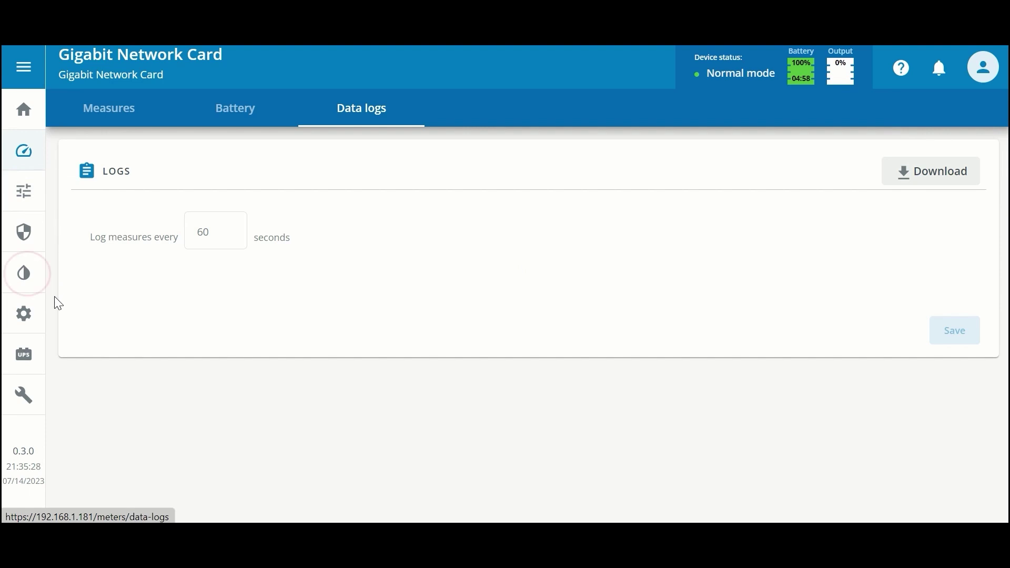
left_click(26, 281)
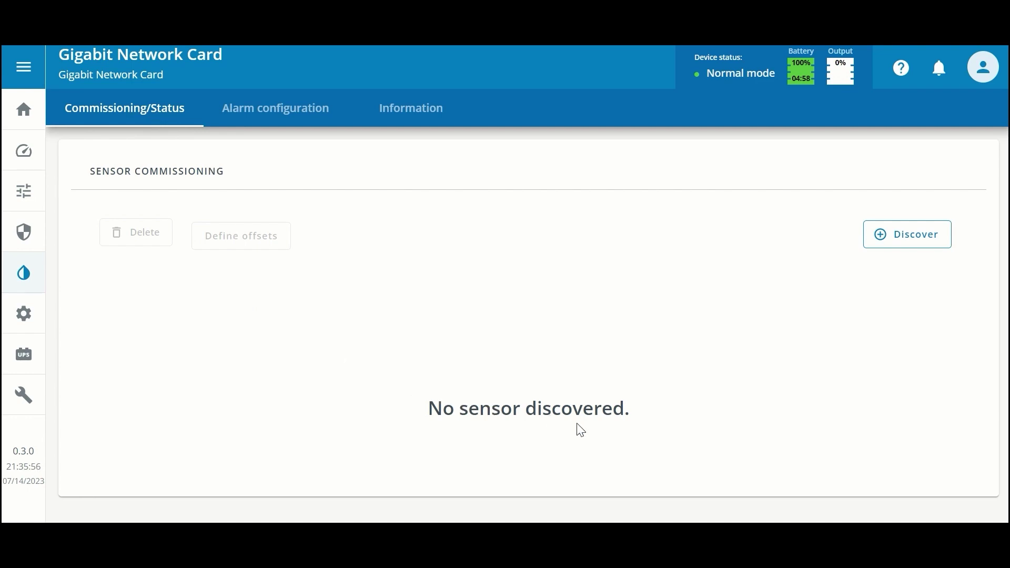
- Start a sensor discovery on the environment Commissioning page
left_click(925, 247)
- Discover the EMPDT1H1C2 @1 sensor on the Sensor Commissioning card
left_click(898, 244)
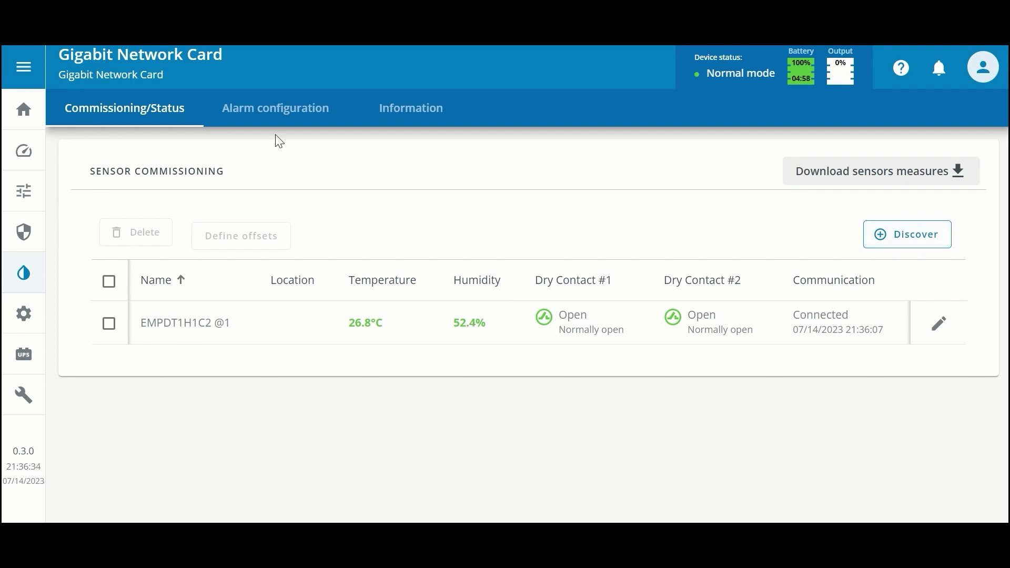
- Review the temperature (0–80), humidity (10–90) and dry-contact alarm settings
left_click(311, 123)
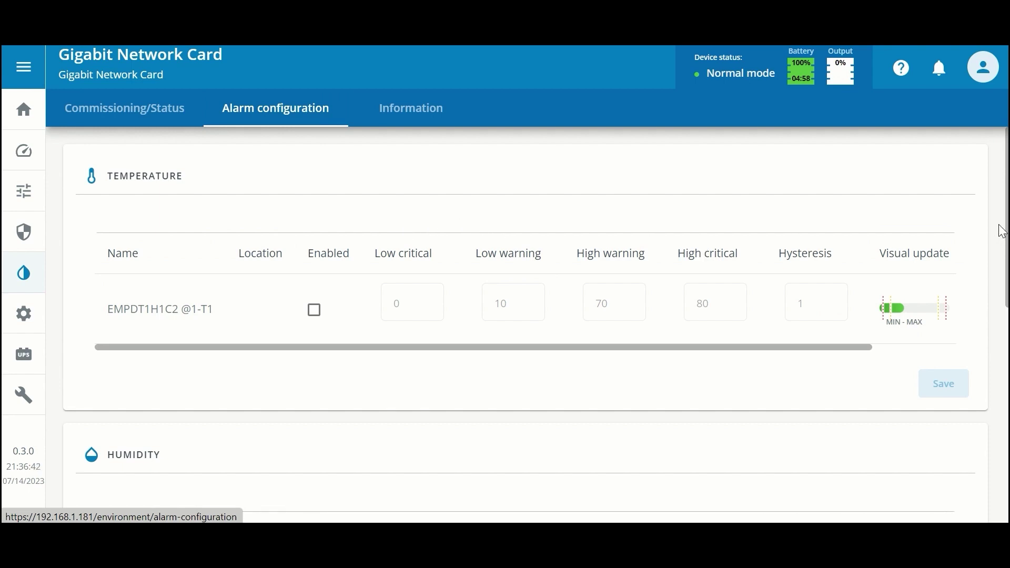
left_click_drag(1006, 216, 1007, 435)
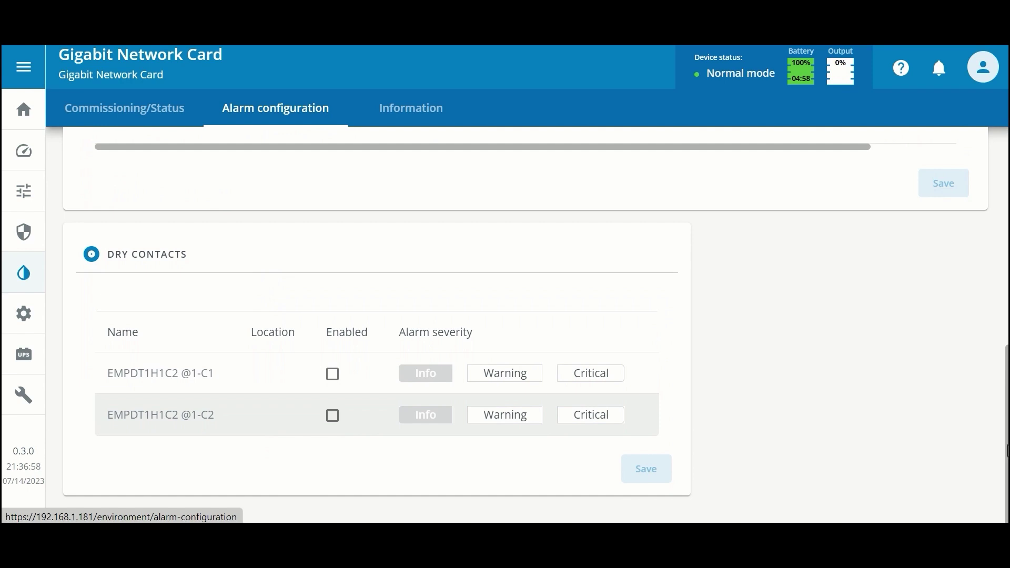
left_click_drag(1007, 451, 1007, 235)
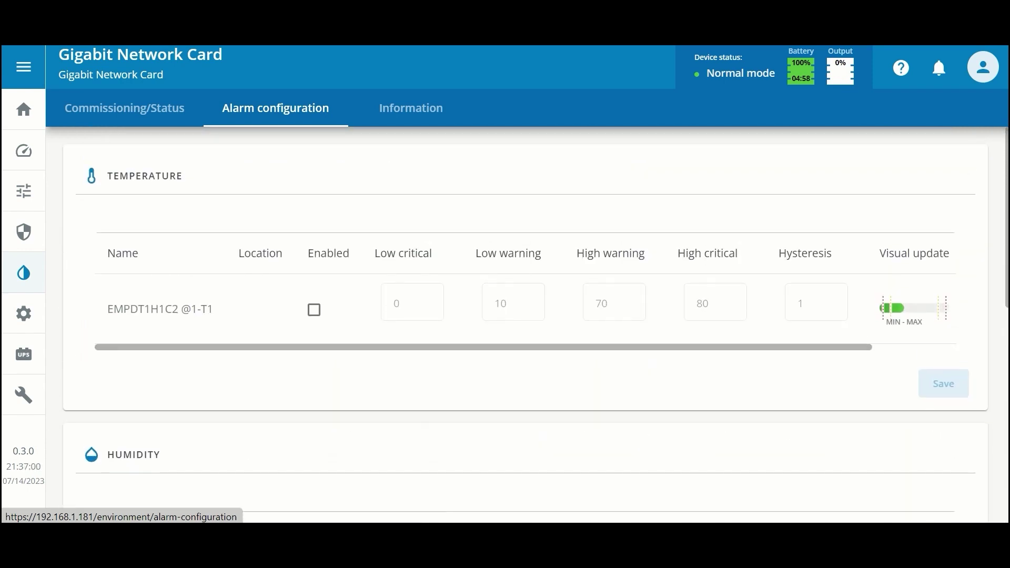
- View the EMPDT1H1C2 sensor's Information: vendor Eaton, version 01.02.0009, Modbus address 1
left_click(417, 116)
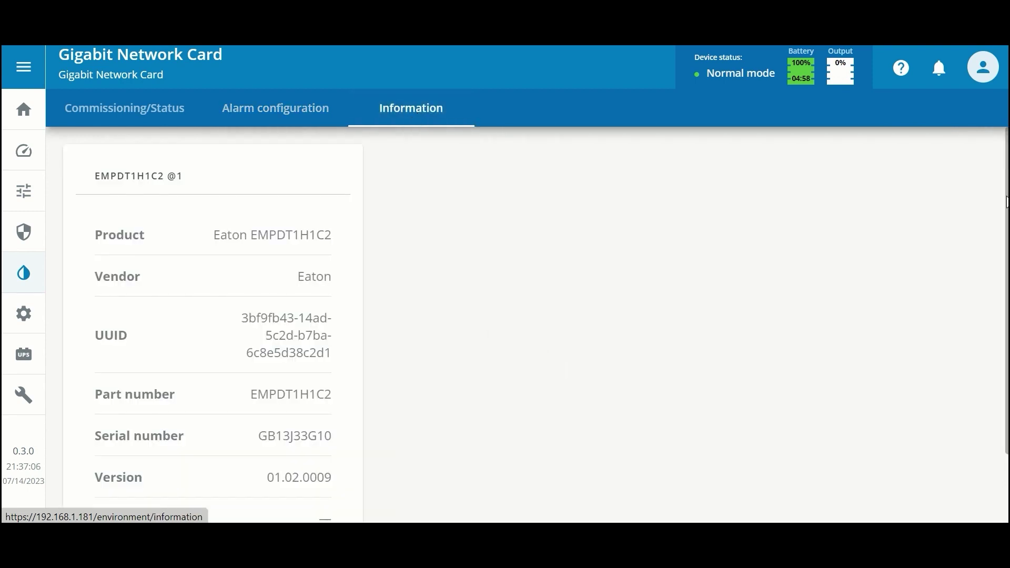
scroll(1007, 203, "down", 1)
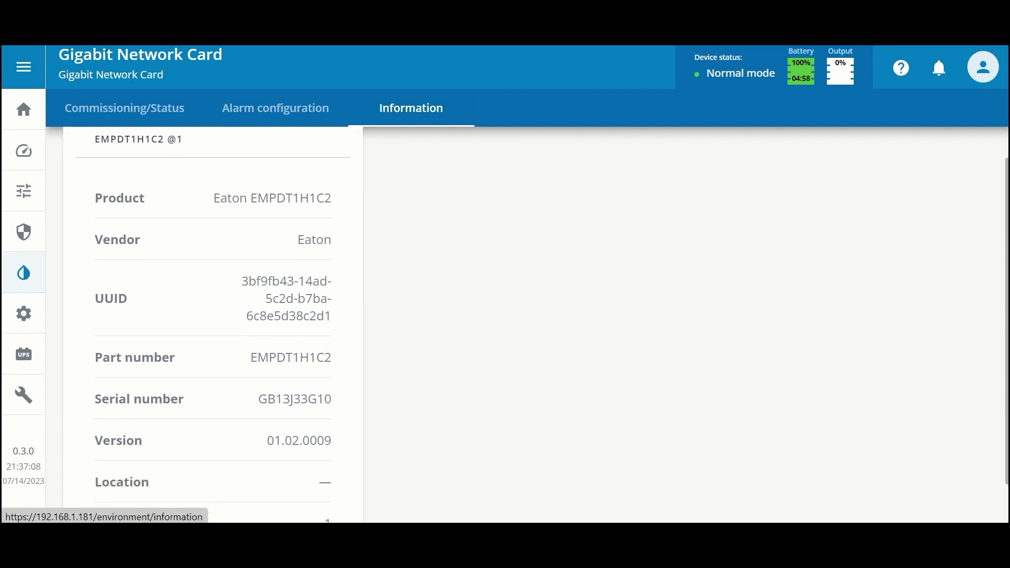
scroll(213, 326, "down", 2)
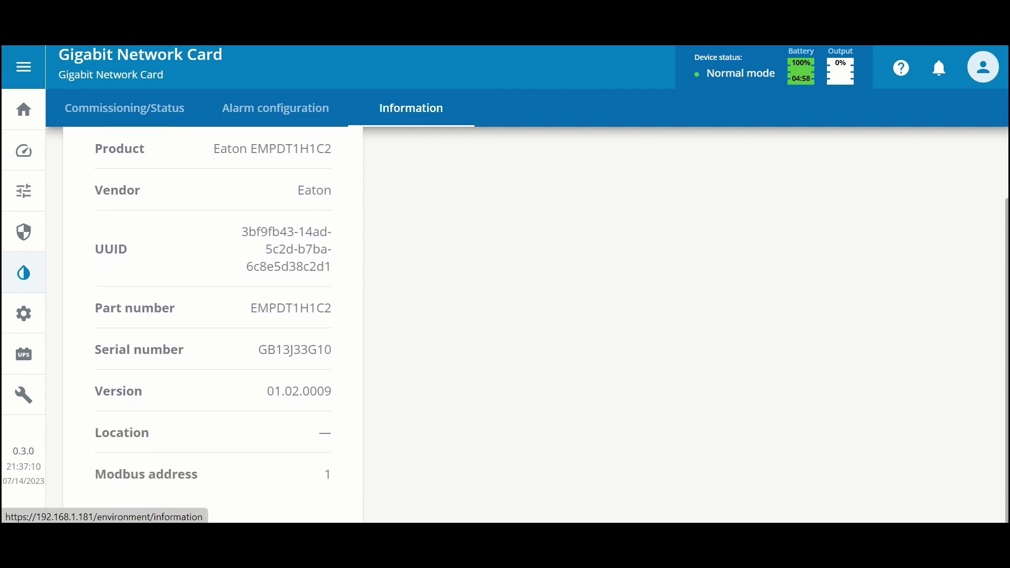
scroll(213, 325, "up", 1)
scroll(213, 325, "down", 1)
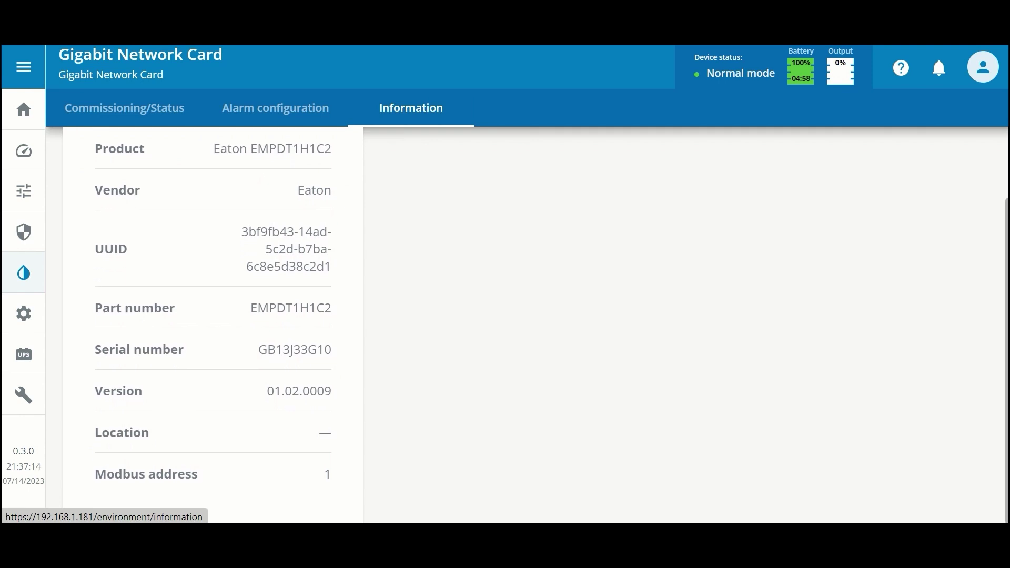